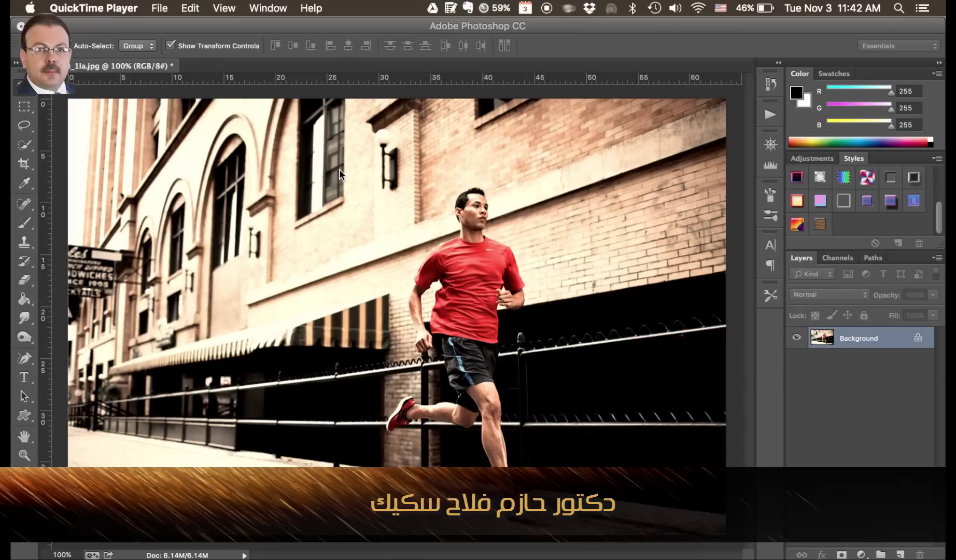
# Step: Pick the Smudge Tool from the toolbar's Blur/Sharpen/Smudge group for the runner photo
pyautogui.click(26, 318)
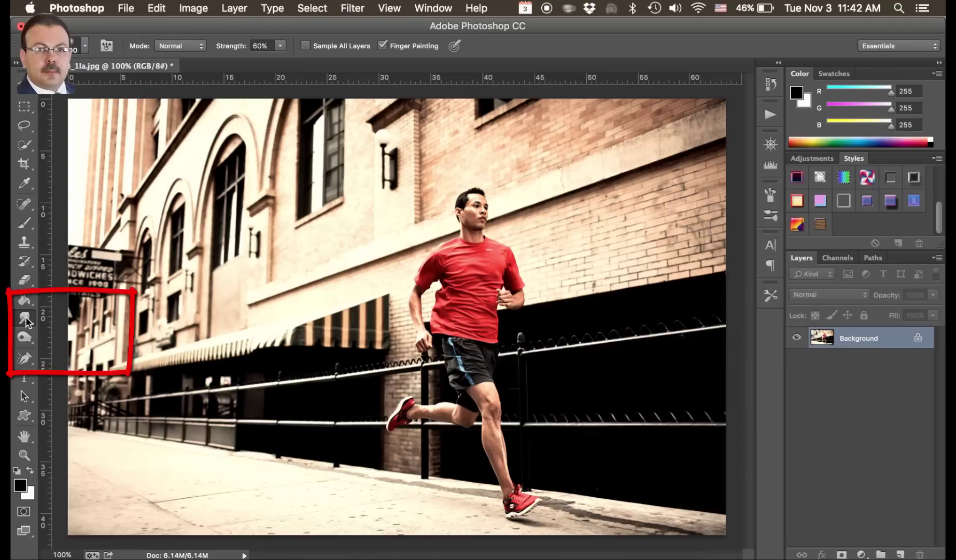
pyautogui.click(25, 318)
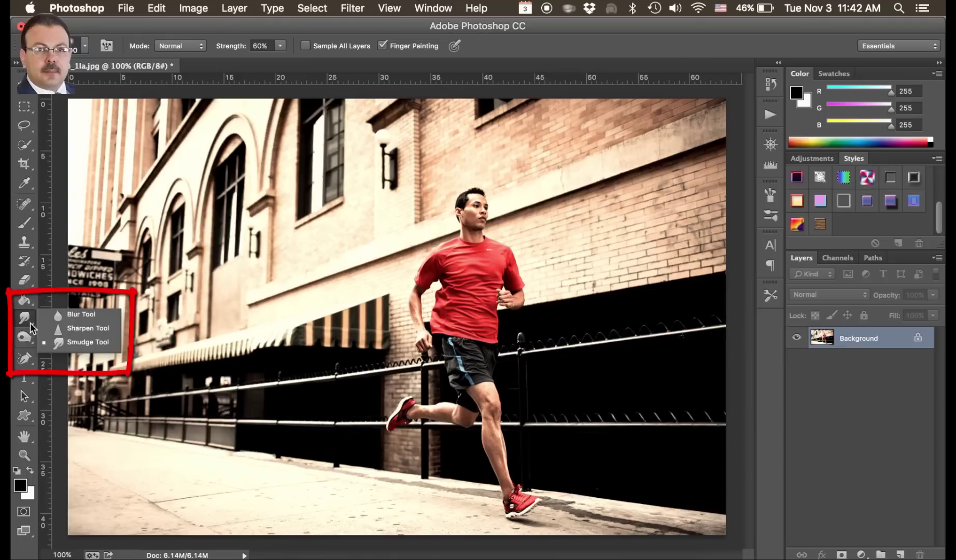
pyautogui.click(71, 342)
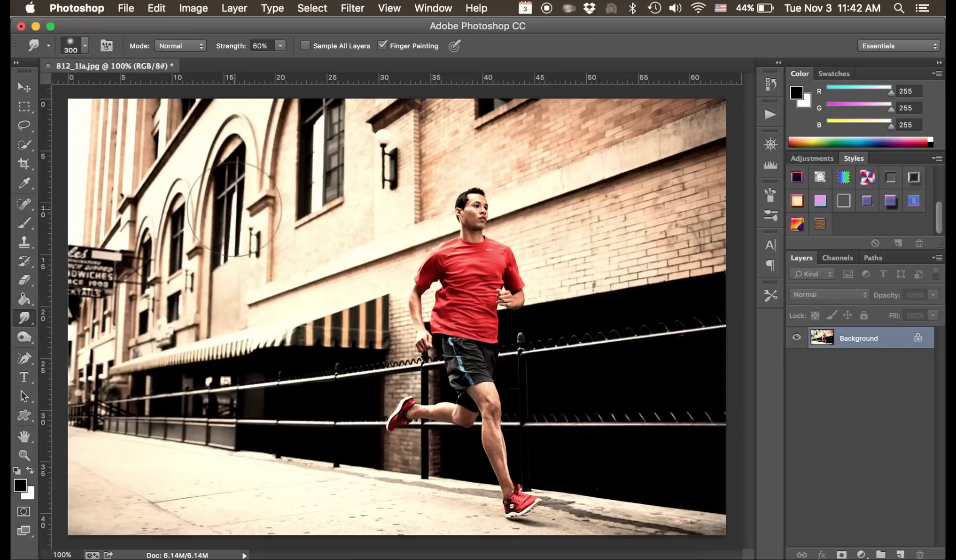
# Step: Lasso a loose freehand outline around the running man
pyautogui.click(24, 130)
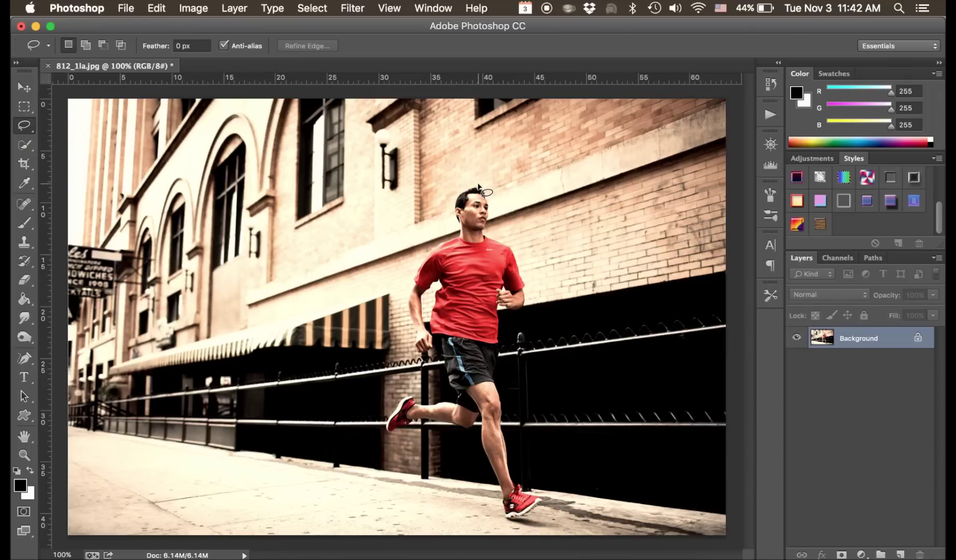
pyautogui.moveTo(479, 184)
pyautogui.mouseDown()
pyautogui.moveTo(452, 234)
pyautogui.moveTo(409, 270)
pyautogui.moveTo(435, 399)
pyautogui.moveTo(395, 392)
pyautogui.moveTo(375, 434)
pyautogui.moveTo(472, 441)
pyautogui.moveTo(496, 519)
pyautogui.moveTo(524, 522)
pyautogui.moveTo(548, 511)
pyautogui.moveTo(521, 459)
pyautogui.moveTo(505, 353)
pyautogui.moveTo(509, 324)
pyautogui.moveTo(527, 315)
pyautogui.moveTo(533, 285)
pyautogui.moveTo(497, 193)
pyautogui.moveTo(478, 181)
pyautogui.moveTo(466, 188)
pyautogui.mouseUp()
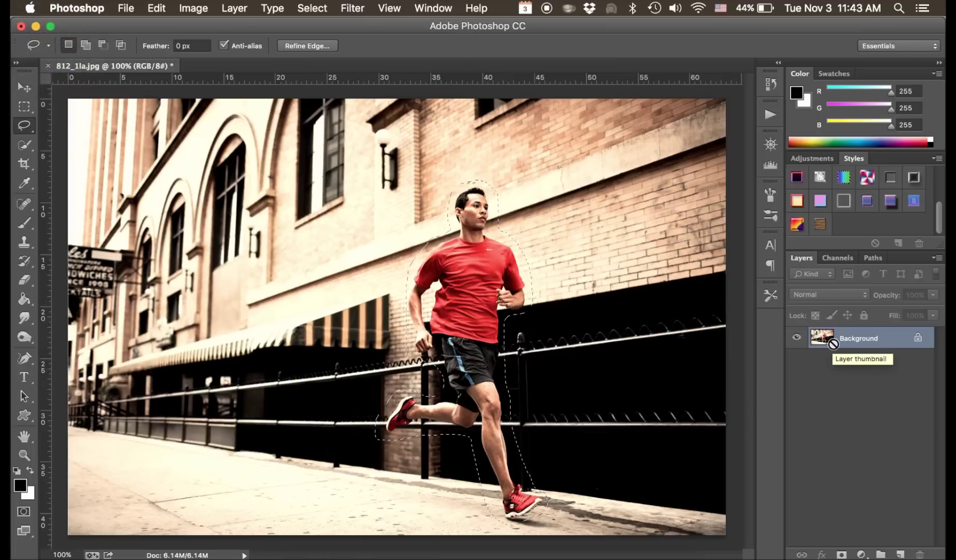
# Step: Copy the runner onto Layer 1, check the cutout, and reload his outline as a selection
pyautogui.hotkey('ctrl', 'j')
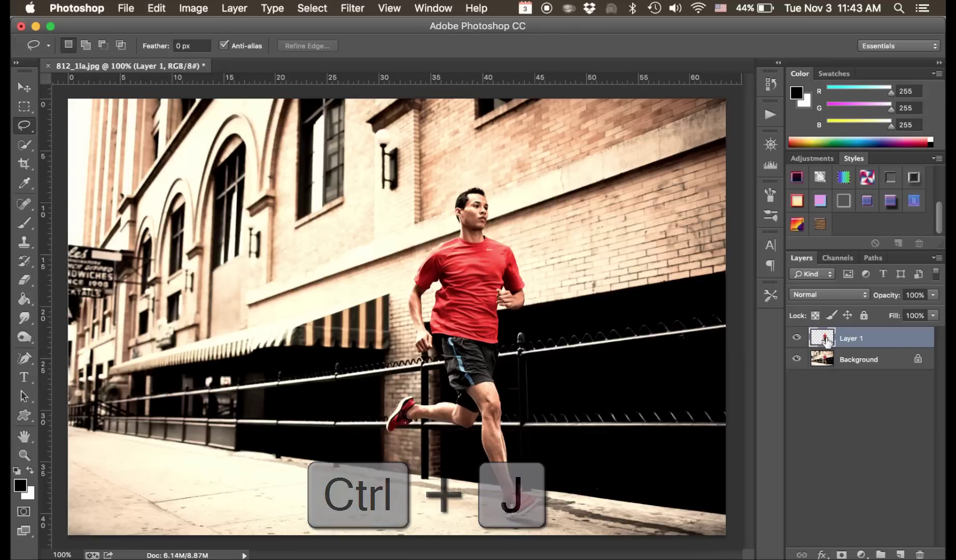
pyautogui.click(797, 360)
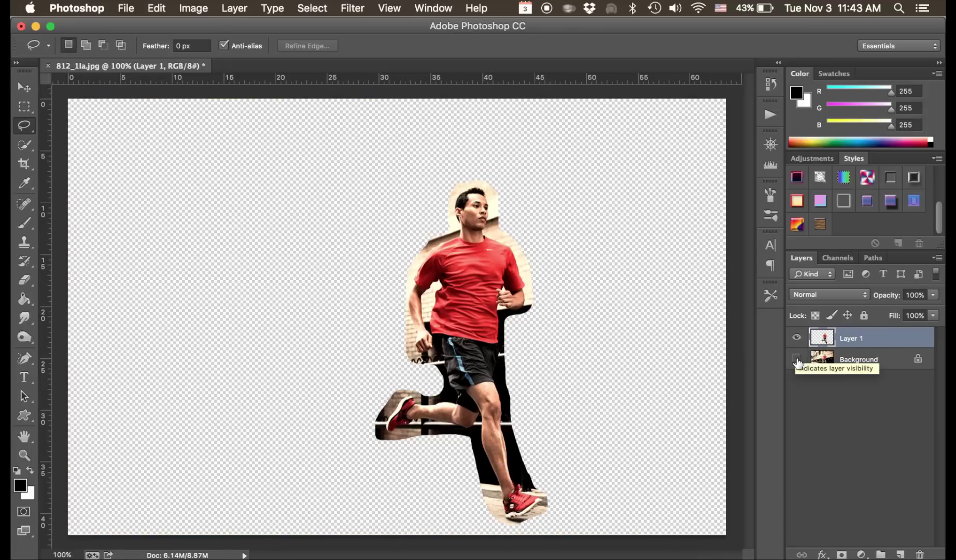
pyautogui.click(797, 360)
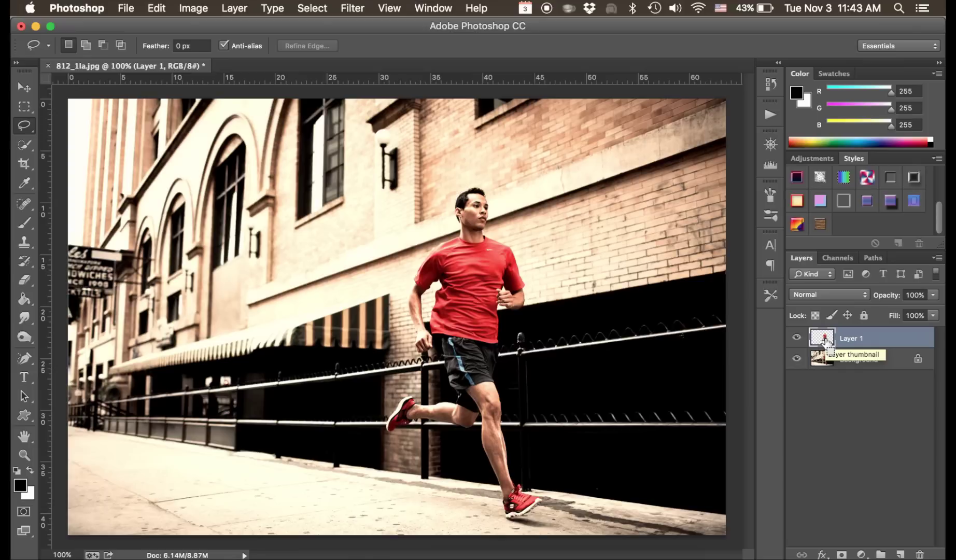
pyautogui.keyDown('super'); pyautogui.click(825, 342); pyautogui.keyUp('super')
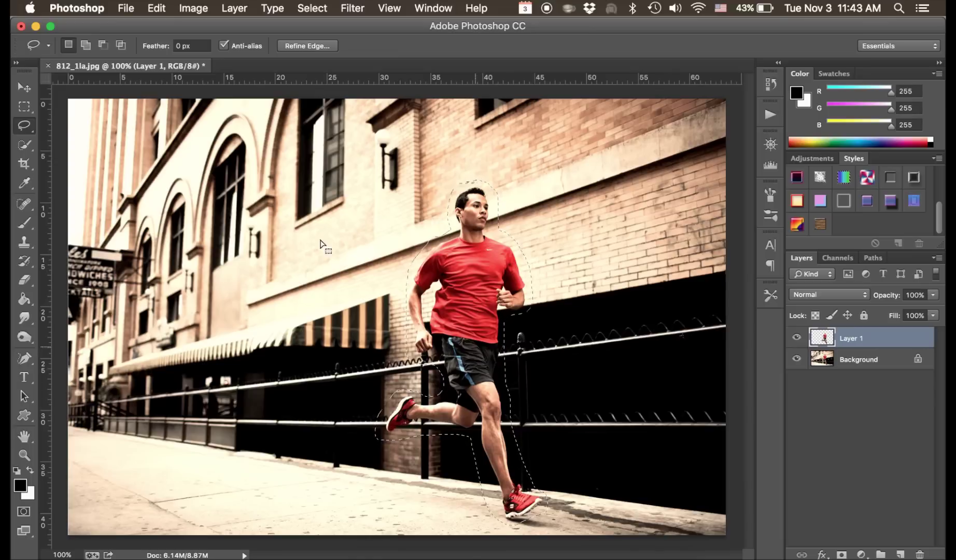
# Step: Define the runner selection as a new brush preset, then deselect
pyautogui.click(158, 8)
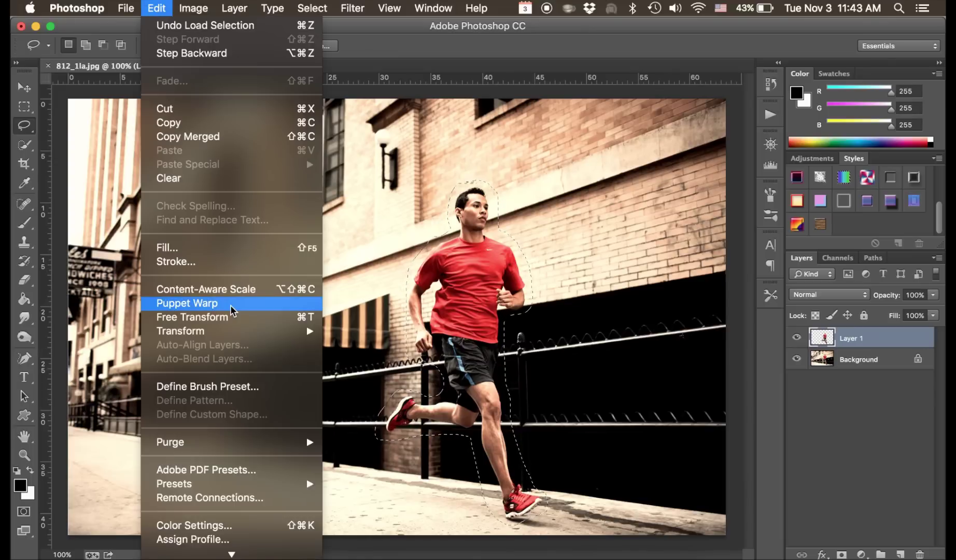
pyautogui.click(236, 386)
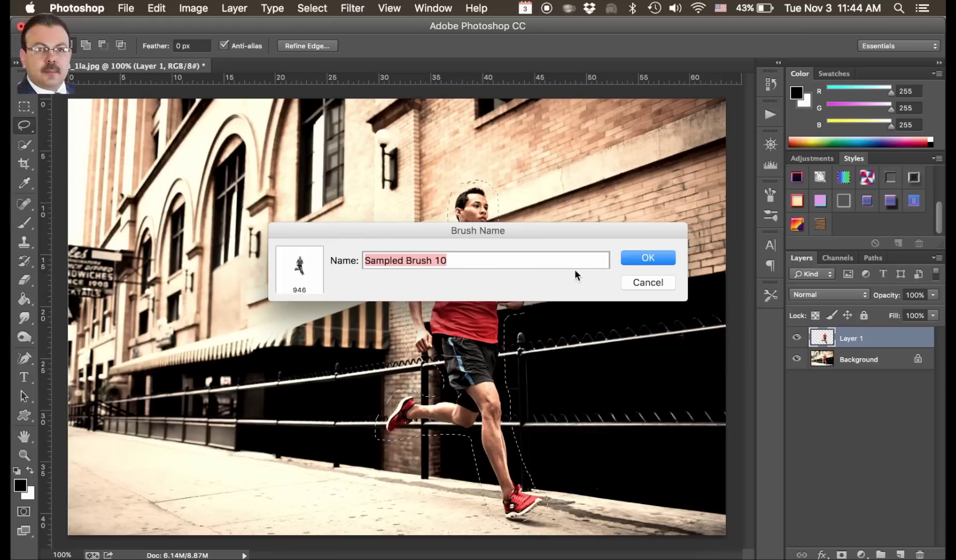
pyautogui.click(648, 259)
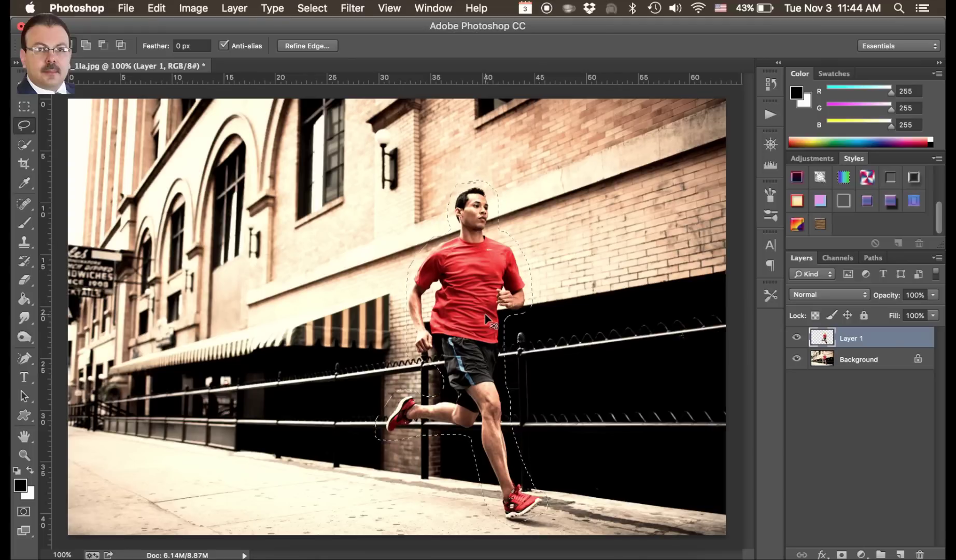
pyautogui.hotkey('ctrl', 'd')
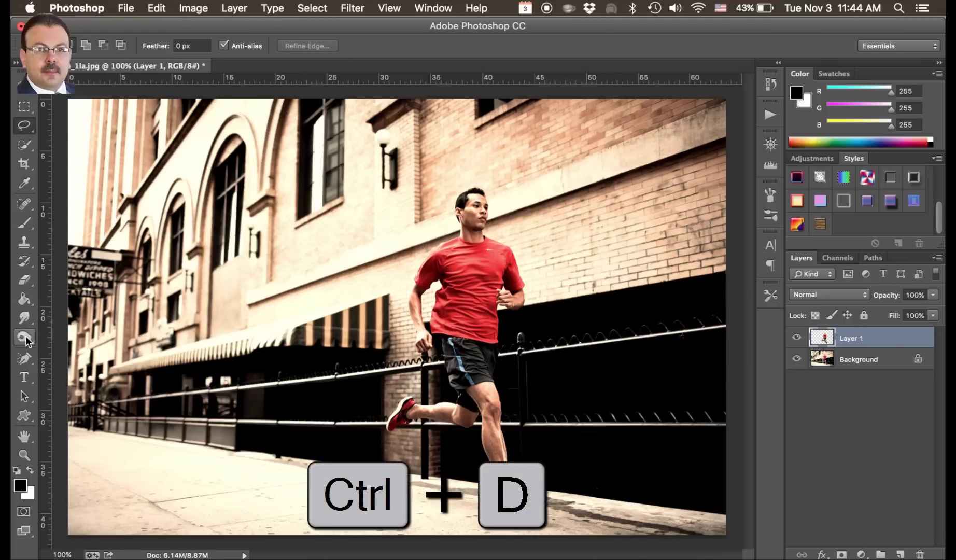
# Step: Set the Smudge Tool to use the 946 px runner-shaped brush preset
pyautogui.click(27, 320)
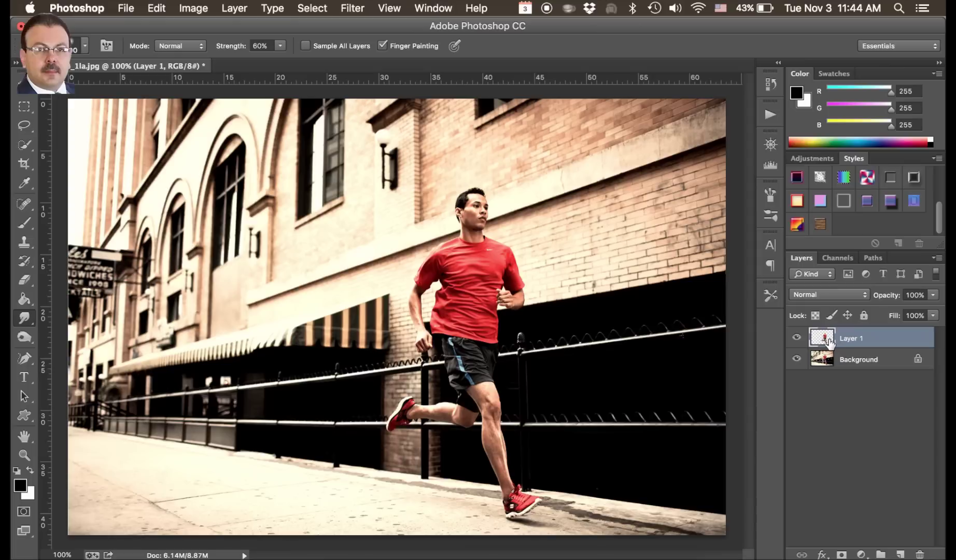
pyautogui.click(86, 48)
pyautogui.scroll(-3, 178, 165)
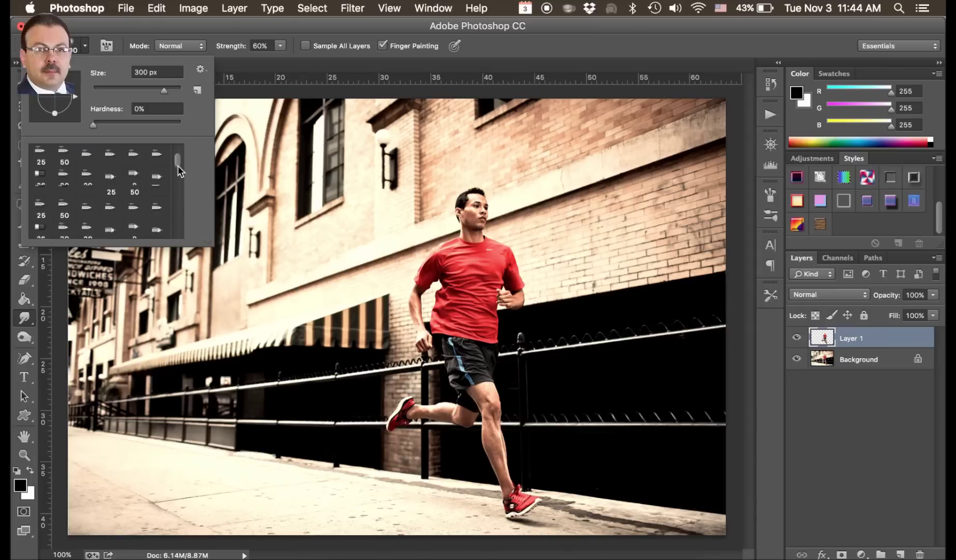
pyautogui.moveTo(178, 165); pyautogui.dragTo(184, 235)
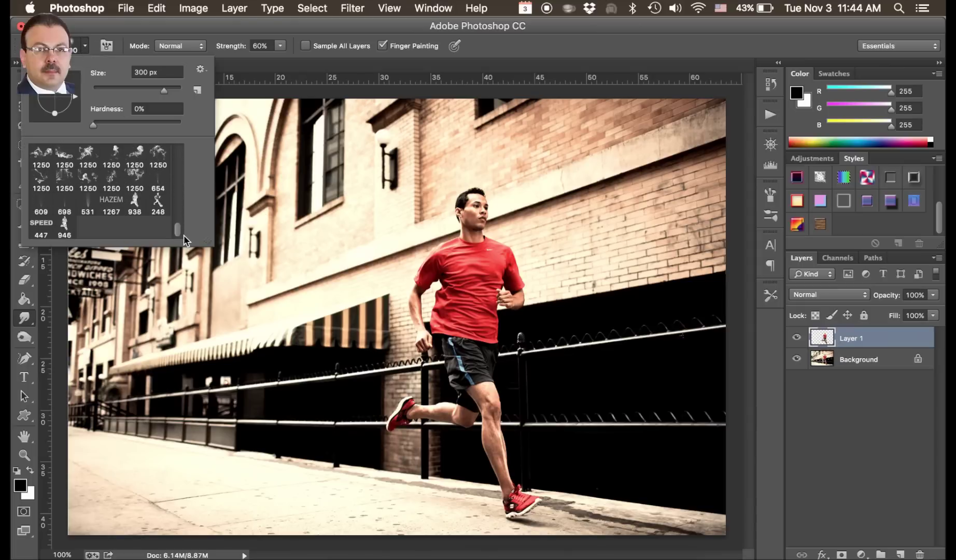
pyautogui.click(65, 231)
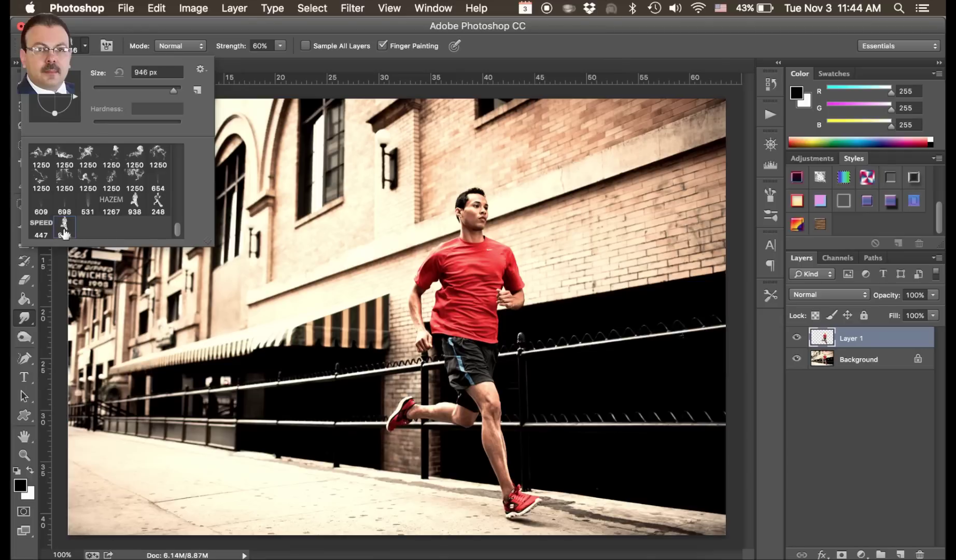
pyautogui.click(264, 60)
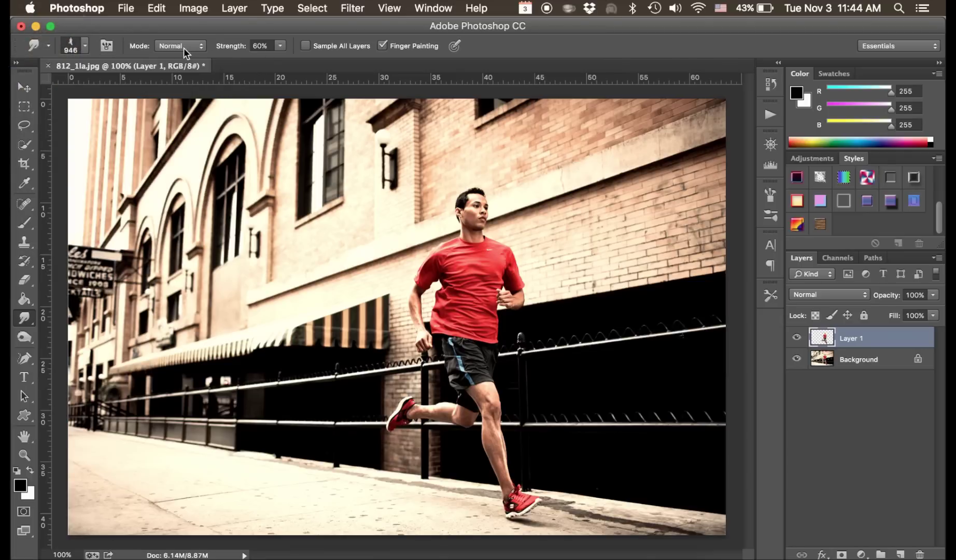
# Step: Reduce the runner brush to 900 px and bring up the detailed brush settings
pyautogui.click(280, 46)
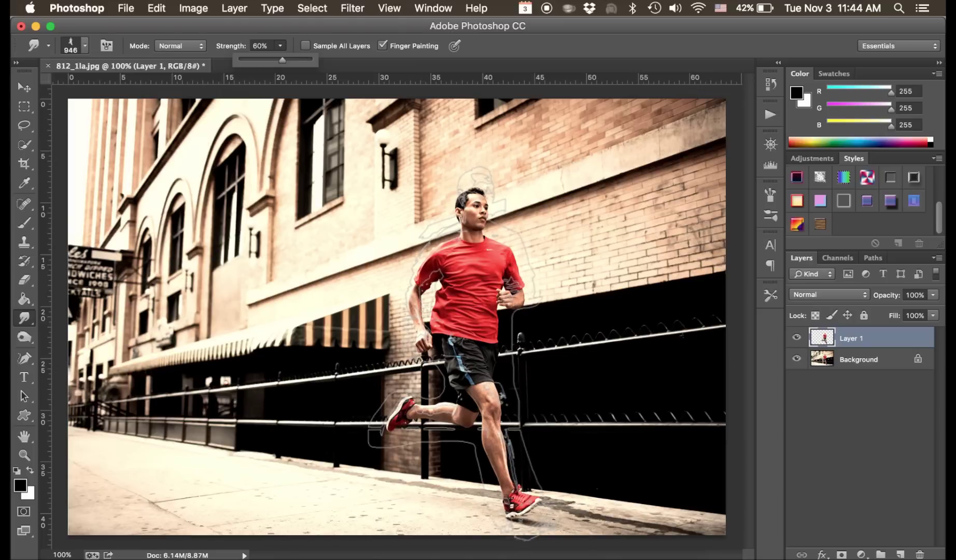
pyautogui.press('[')
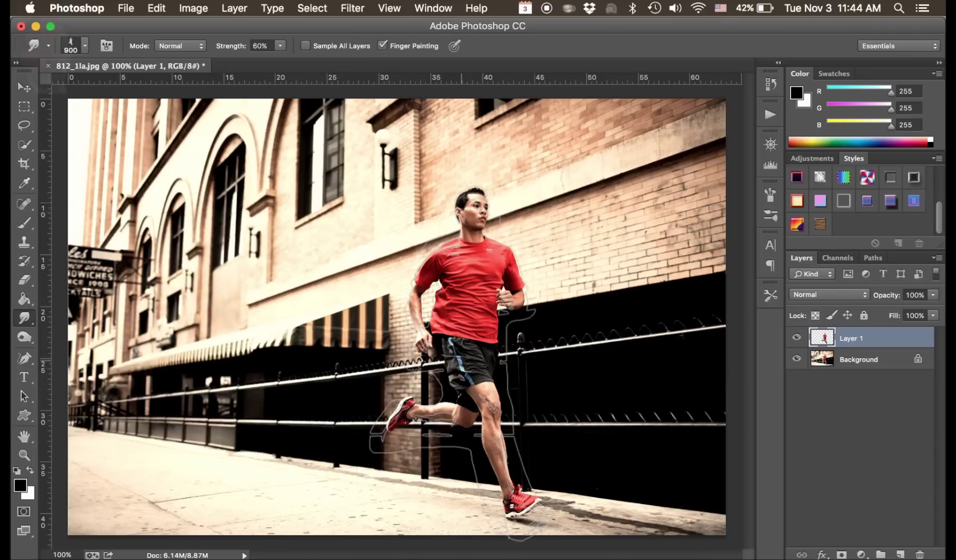
pyautogui.click(770, 197)
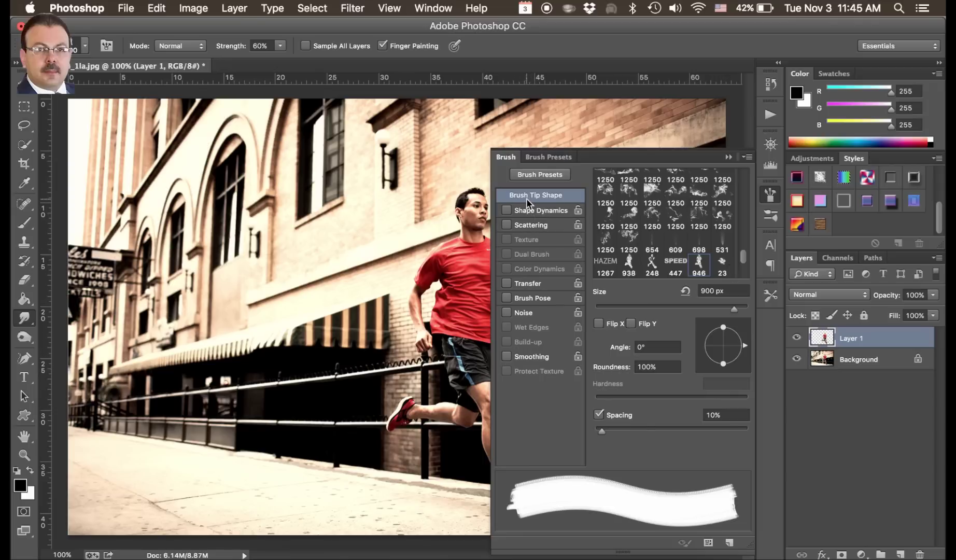
# Step: Uncheck Spacing in the runner brush's Brush Tip Shape, then close the Brush panel
pyautogui.click(599, 415)
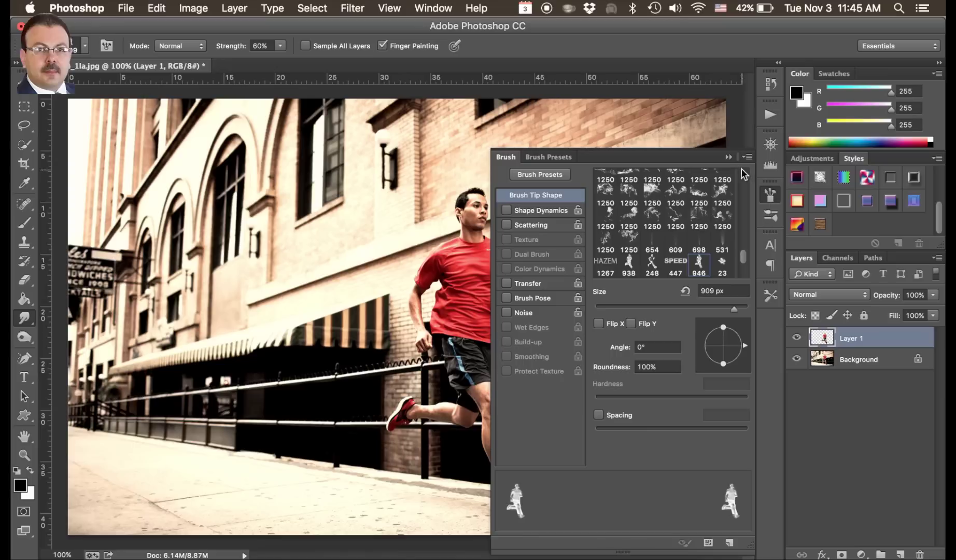
pyautogui.click(729, 156)
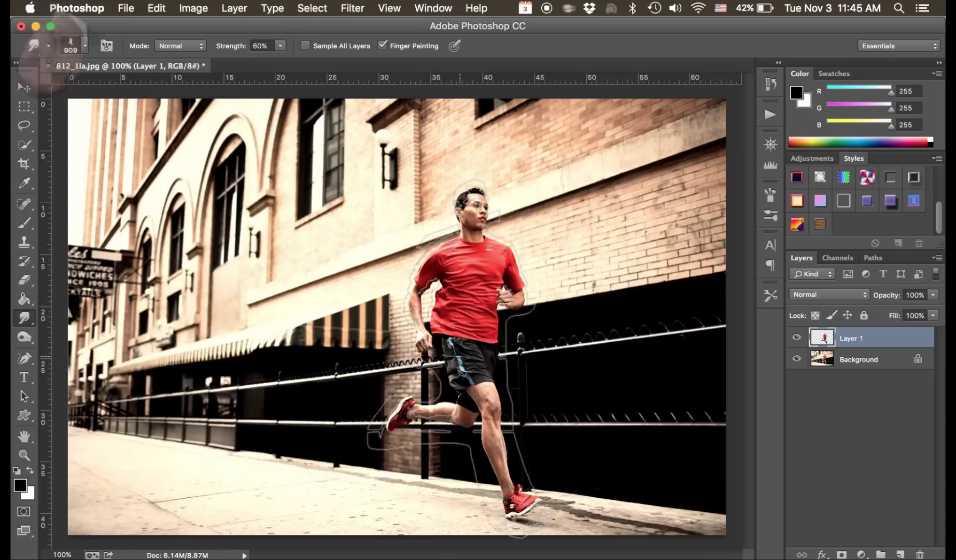
# Step: Smudge the runner leftward along the wall, undoing two attempts before keeping the ghost trail
pyautogui.click(454, 360)
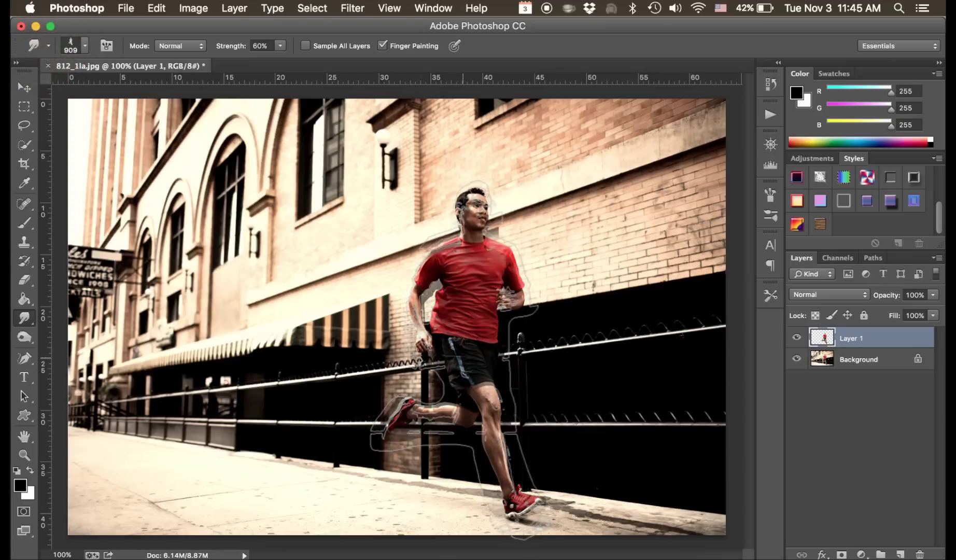
pyautogui.moveTo(454, 360); pyautogui.dragTo(231, 363)
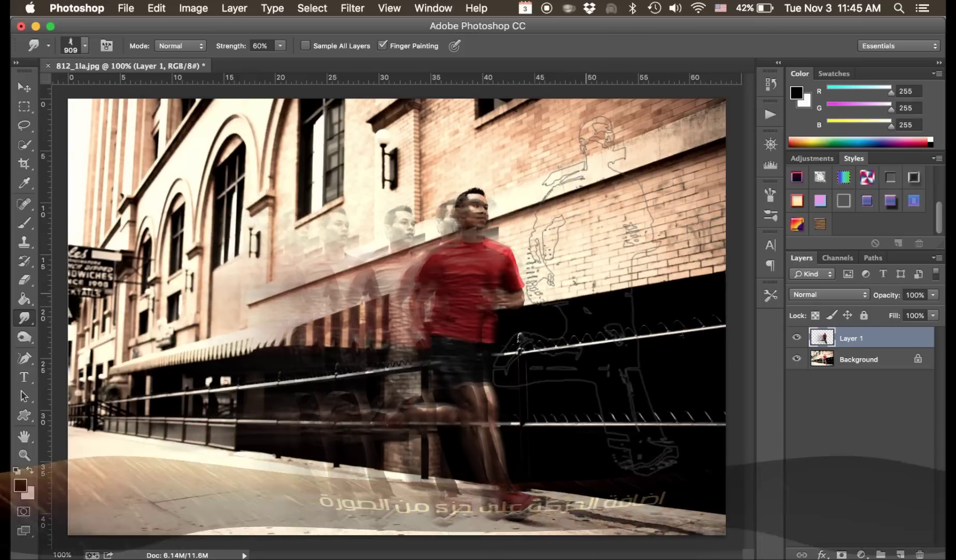
pyautogui.hotkey('ctrl', 'z')
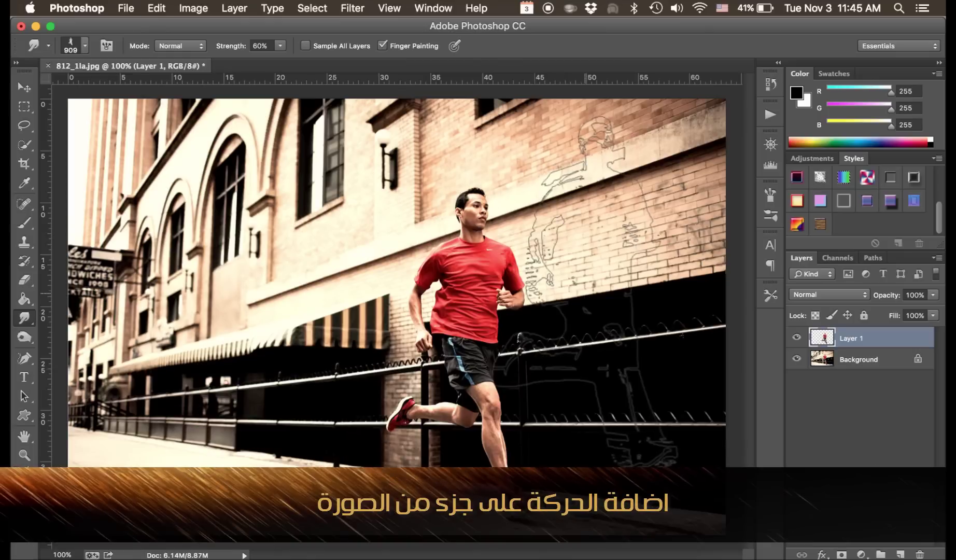
pyautogui.moveTo(451, 321); pyautogui.dragTo(150, 337)
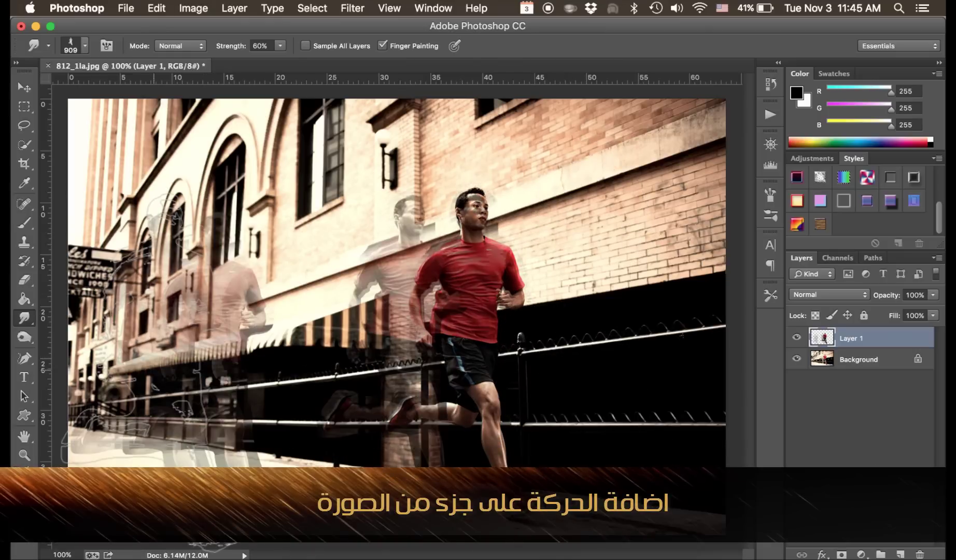
pyautogui.hotkey('ctrl', 'z')
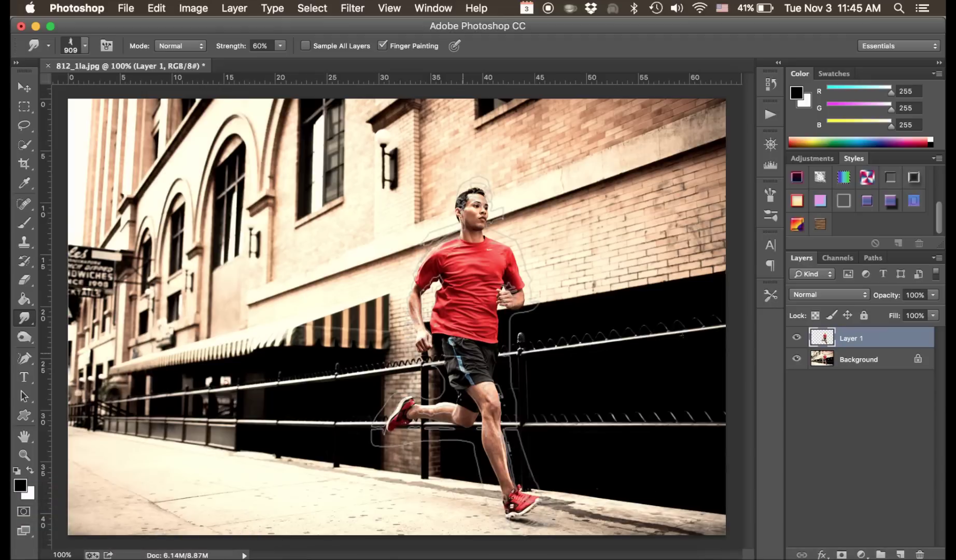
pyautogui.moveTo(455, 348); pyautogui.dragTo(233, 358)
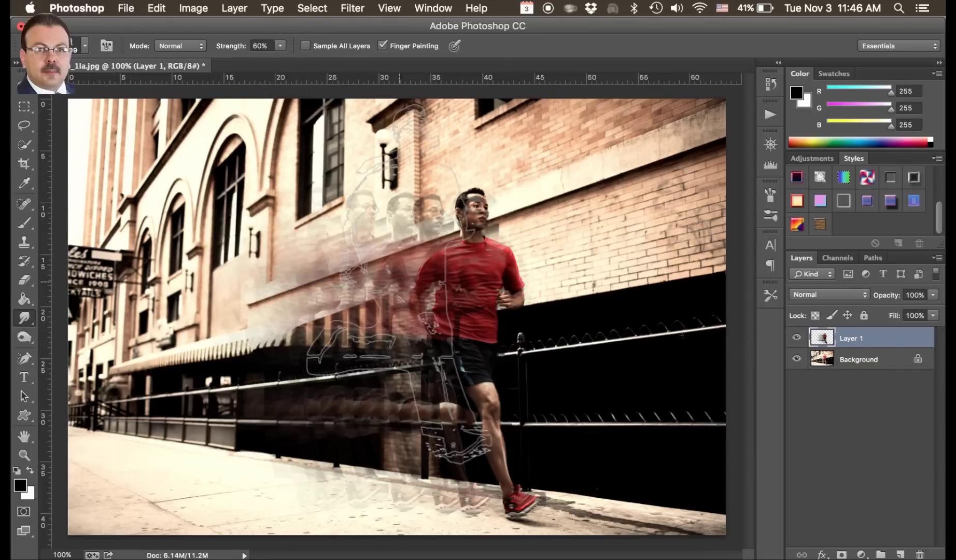
# Step: Warp the trail layer by bending its upper-left, lower-left and middle-left mesh areas, then apply
pyautogui.hotkey('ctrl', 't')
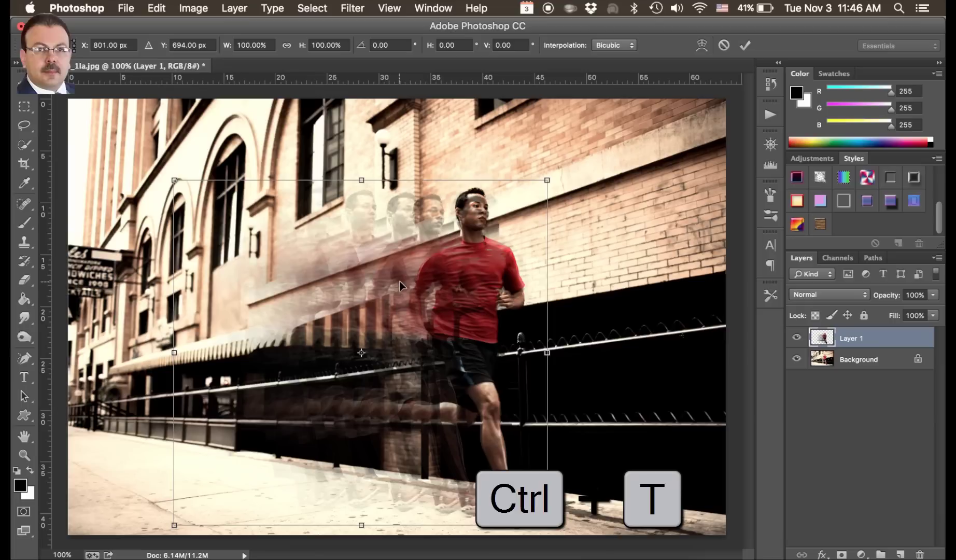
pyautogui.rightClick(400, 282)
pyautogui.click(438, 375)
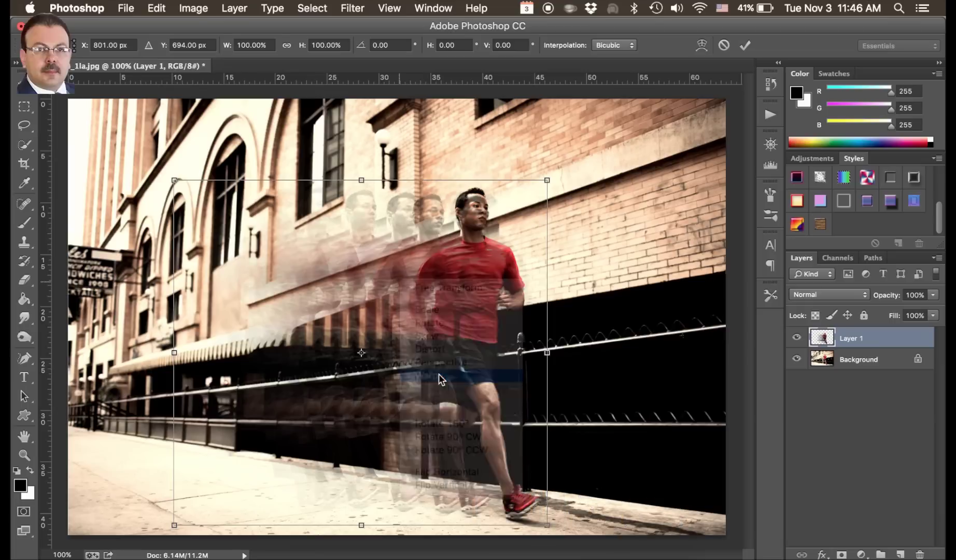
pyautogui.moveTo(193, 206); pyautogui.dragTo(180, 266)
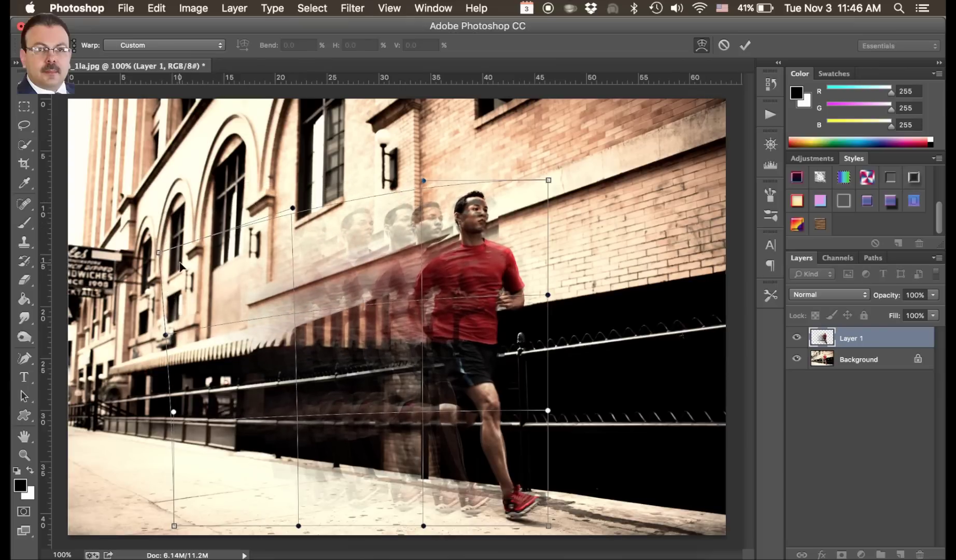
pyautogui.moveTo(236, 486); pyautogui.dragTo(231, 468)
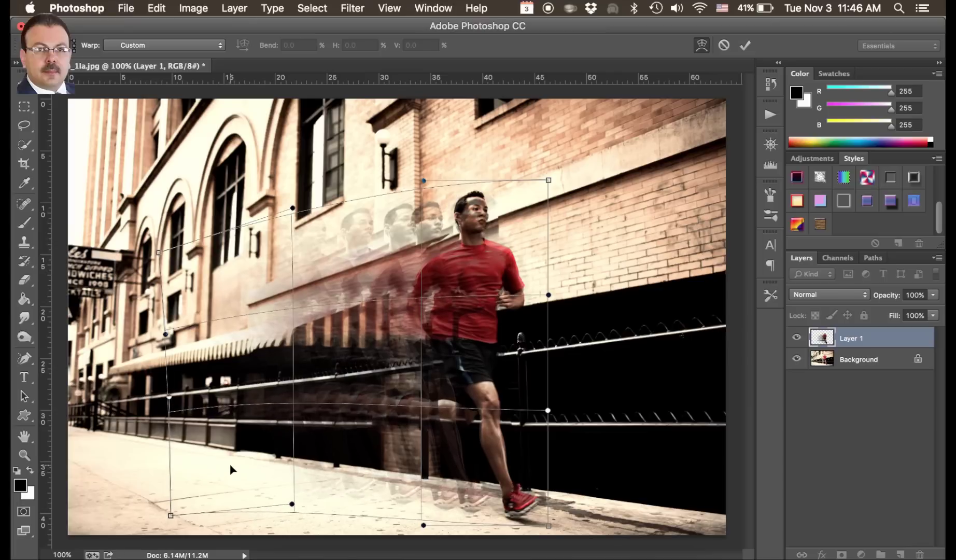
pyautogui.moveTo(241, 354); pyautogui.dragTo(240, 287)
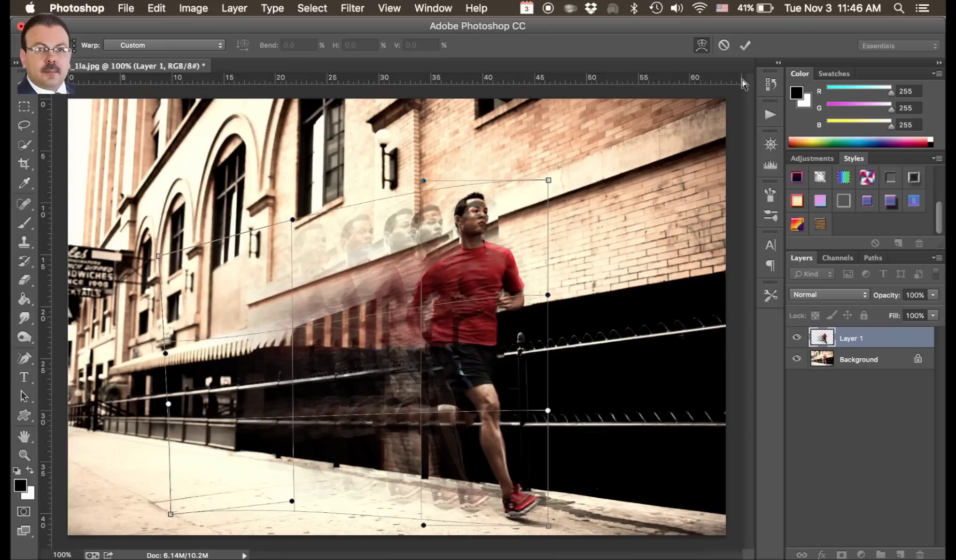
pyautogui.click(745, 45)
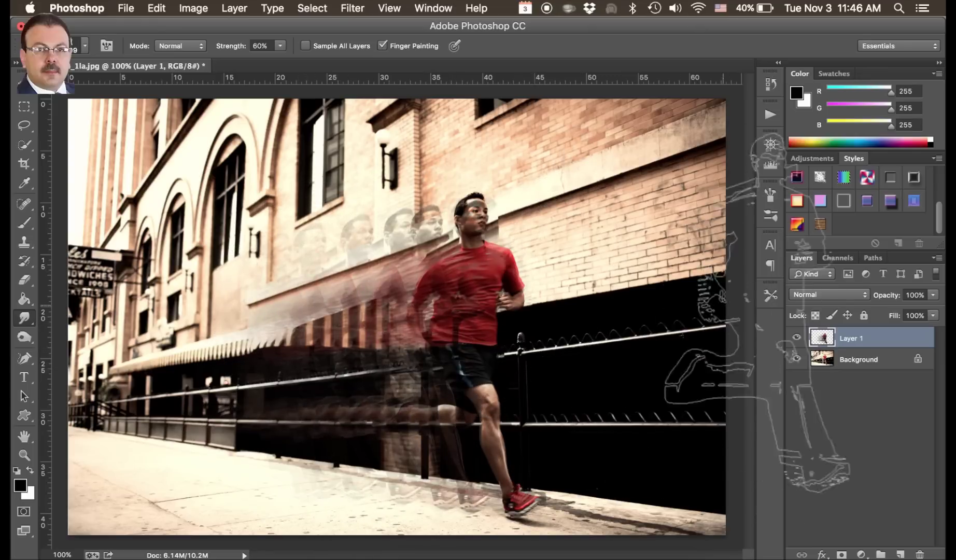
# Step: Add a white layer mask to the ghosted runner layer and pick the Brush tool
pyautogui.click(842, 554)
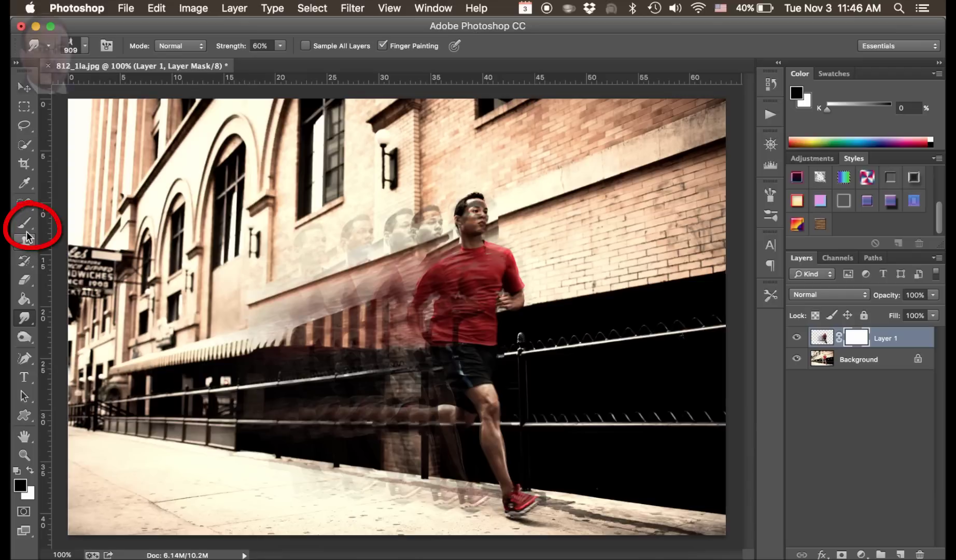
pyautogui.click(25, 225)
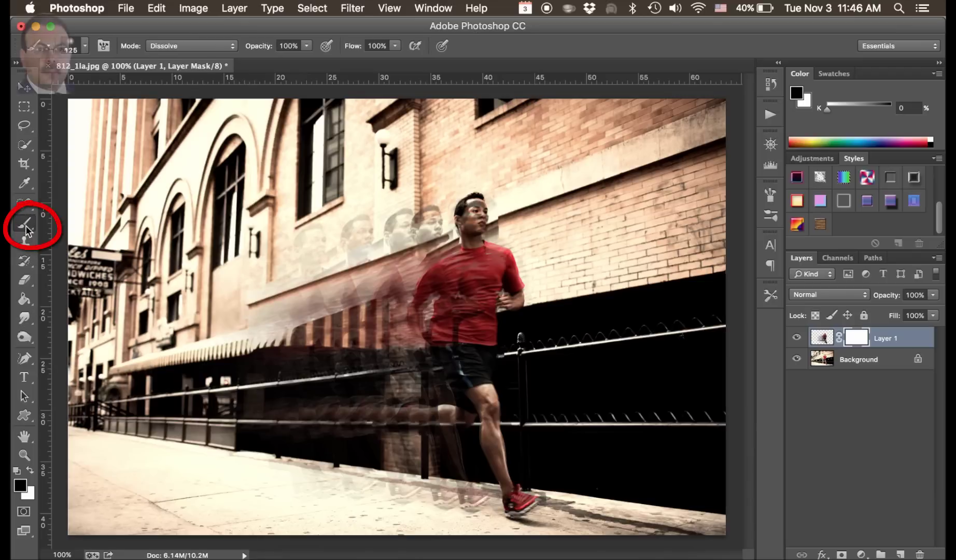
# Step: Paint black on the mask over the runner's body and hand with a 125 px soft Dissolve brush
pyautogui.click(85, 45)
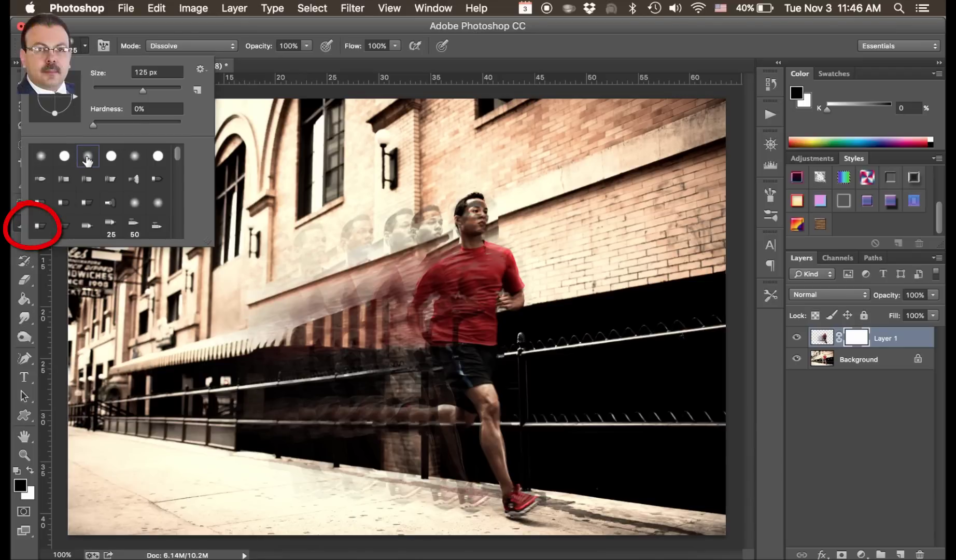
pyautogui.click(517, 302)
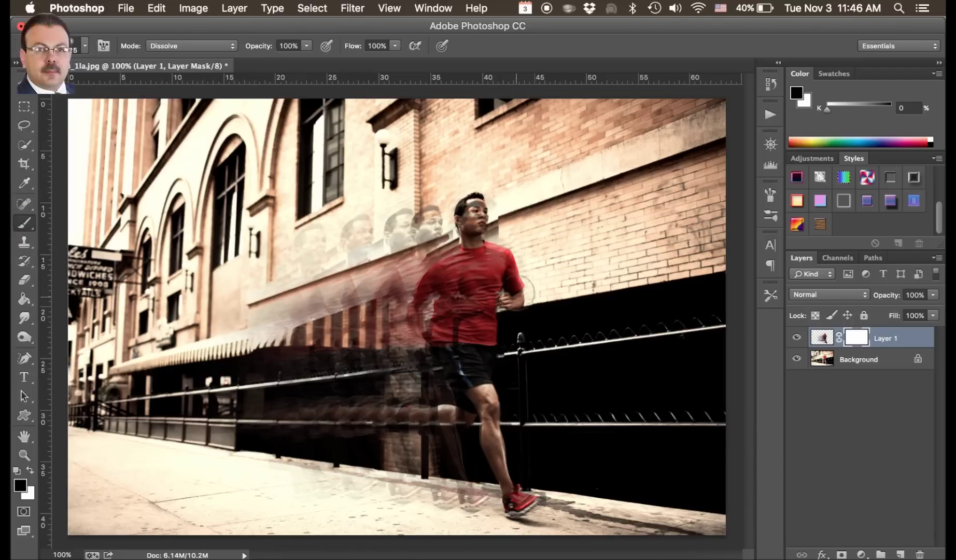
pyautogui.moveTo(524, 291)
pyautogui.mouseDown()
pyautogui.moveTo(485, 210)
pyautogui.moveTo(471, 208)
pyautogui.moveTo(460, 302)
pyautogui.moveTo(471, 385)
pyautogui.moveTo(510, 499)
pyautogui.moveTo(484, 442)
pyautogui.moveTo(492, 224)
pyautogui.mouseUp()
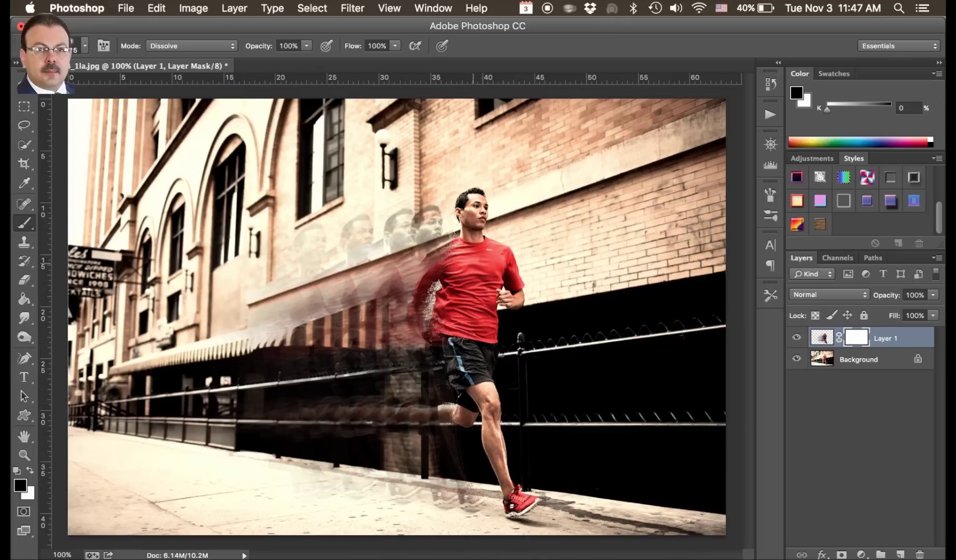
pyautogui.moveTo(462, 267); pyautogui.dragTo(500, 302)
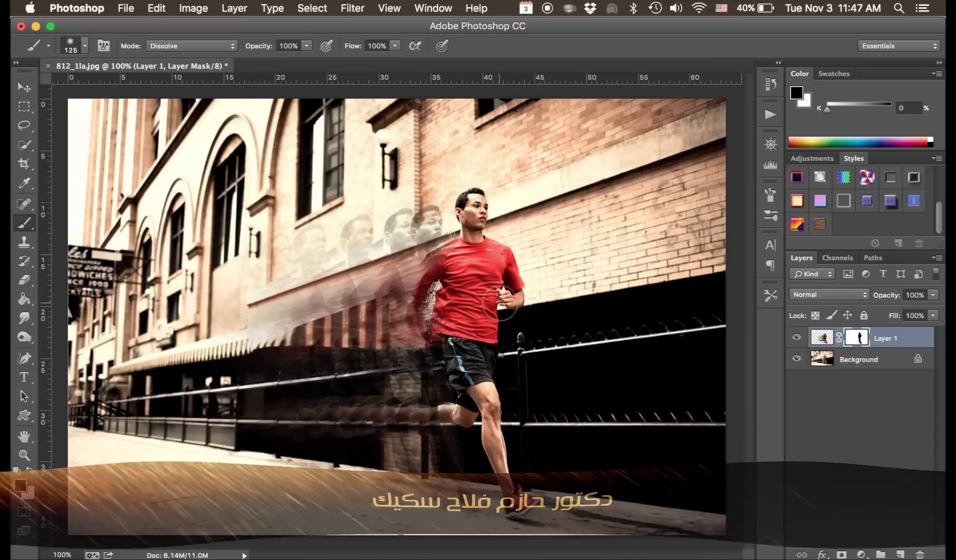
# Step: Bring the Untitled-1 SPEED document to the front and select its SPEED text layer
pyautogui.click(440, 8)
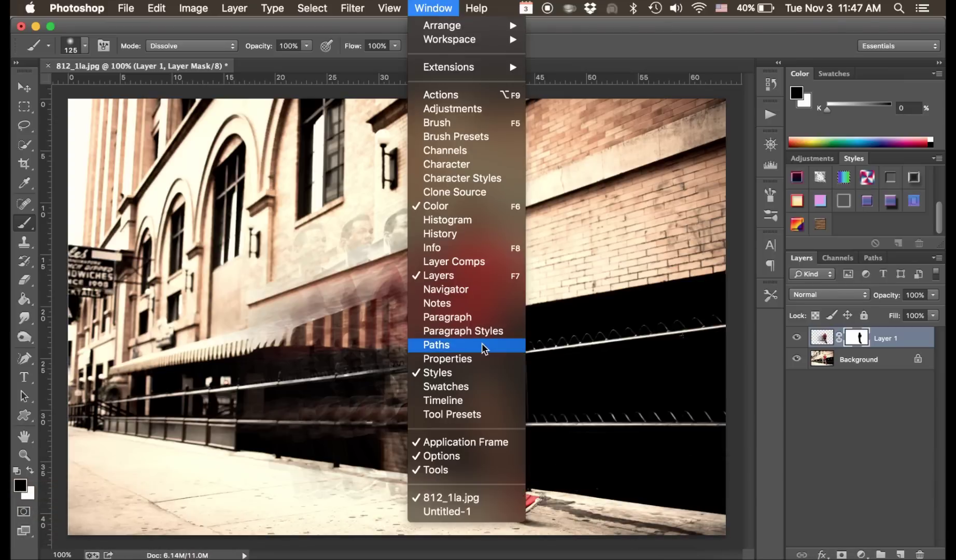
pyautogui.click(465, 513)
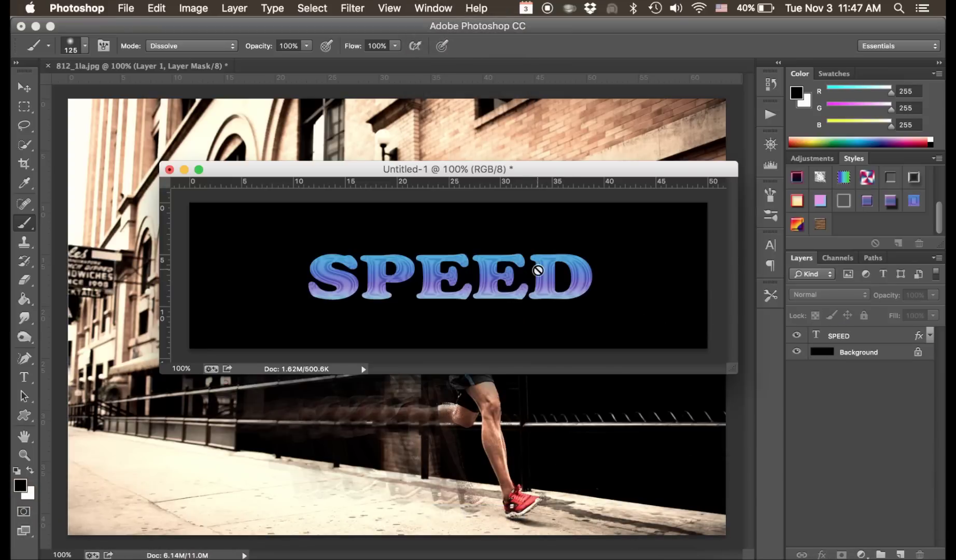
pyautogui.moveTo(593, 174); pyautogui.dragTo(567, 143)
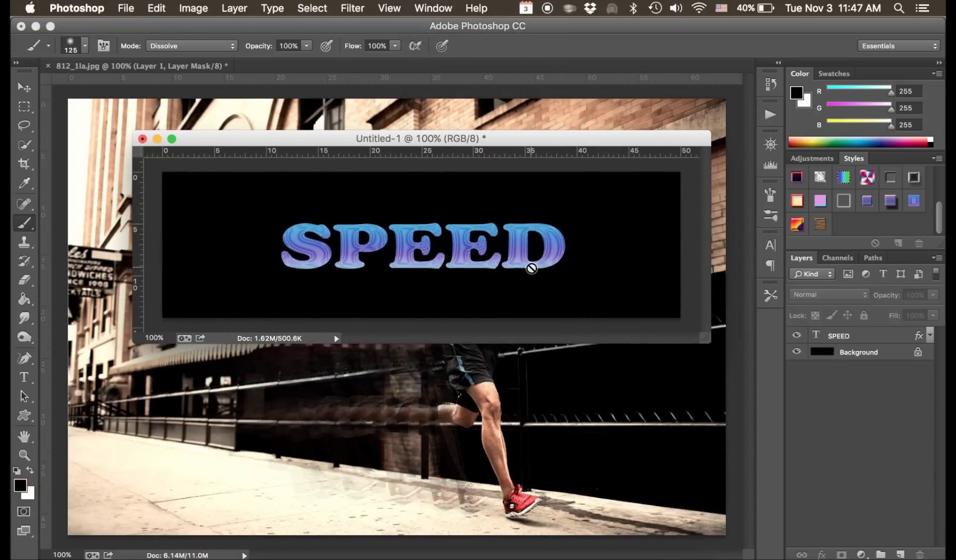
pyautogui.click(25, 87)
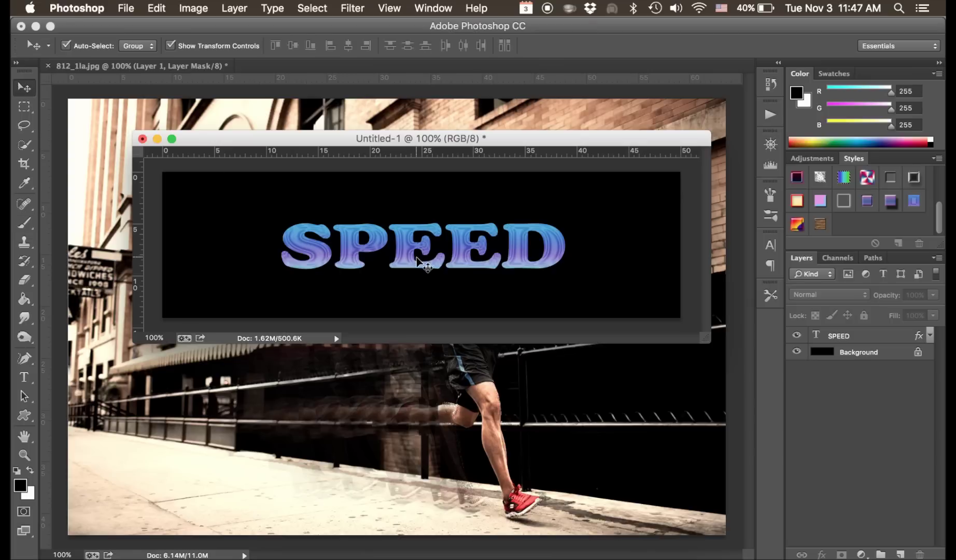
pyautogui.click(832, 343)
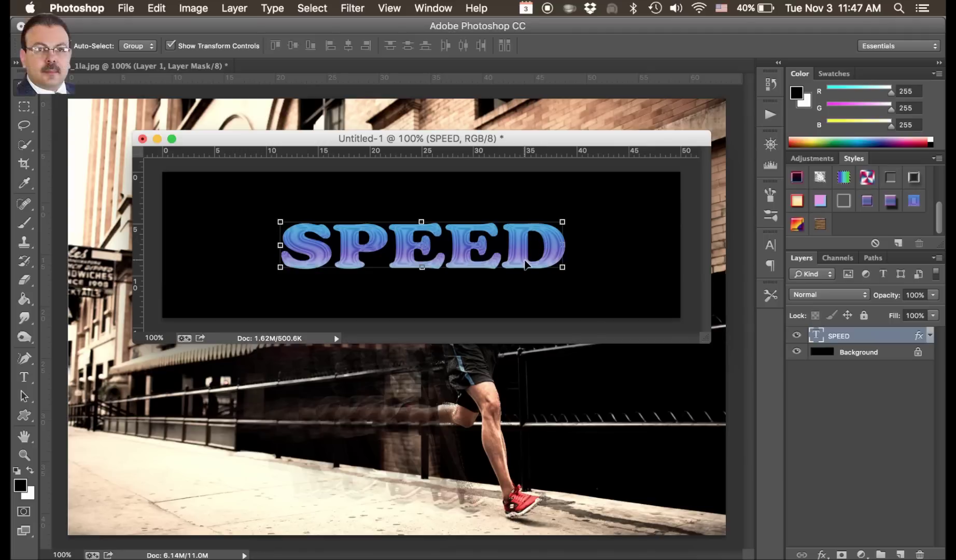
# Step: Define a brush preset from the selected SPEED letters, then deselect
pyautogui.keyDown('super'); pyautogui.click(818, 340); pyautogui.keyUp('super')
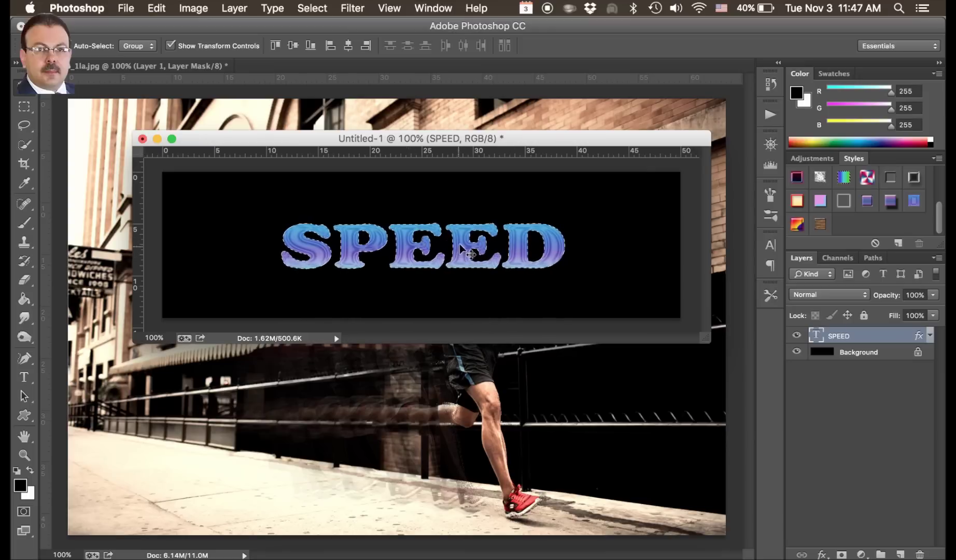
pyautogui.click(157, 8)
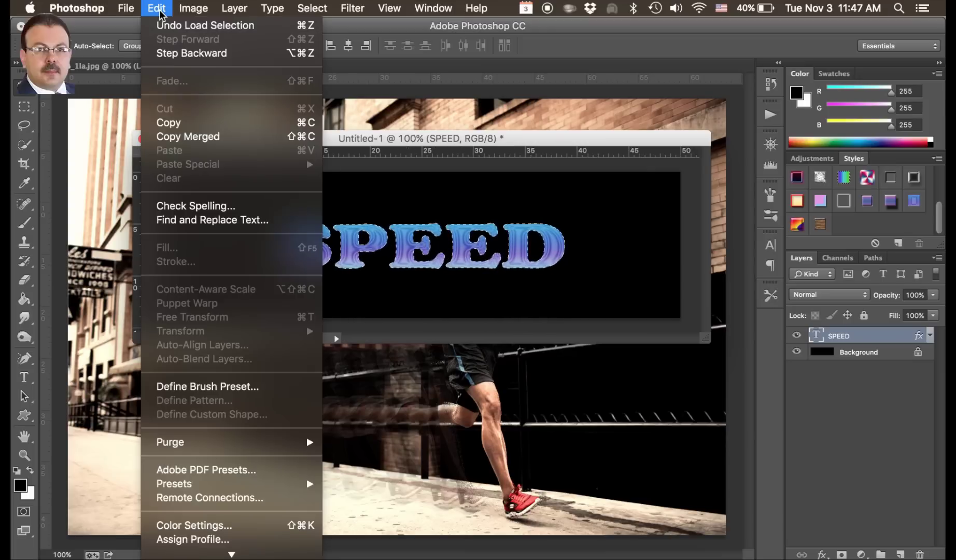
pyautogui.click(234, 387)
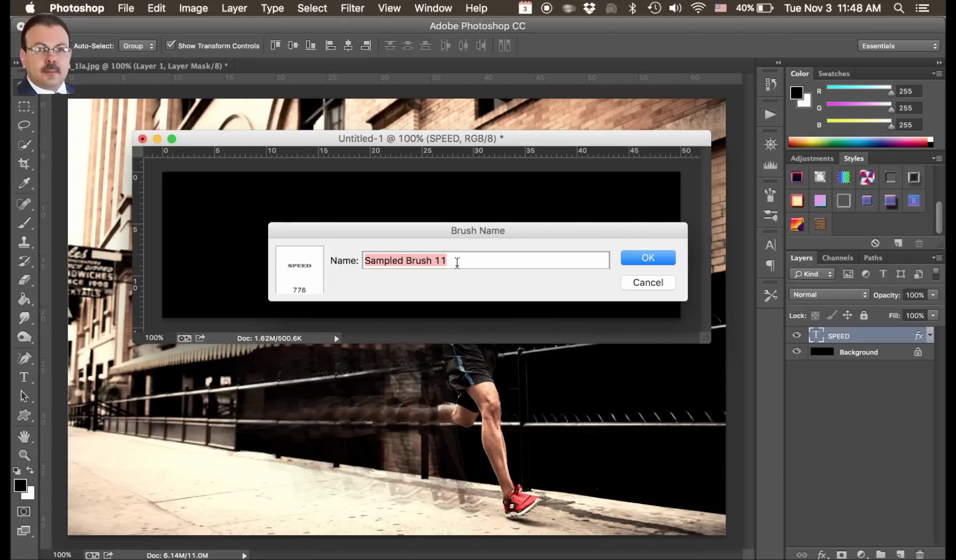
pyautogui.click(648, 258)
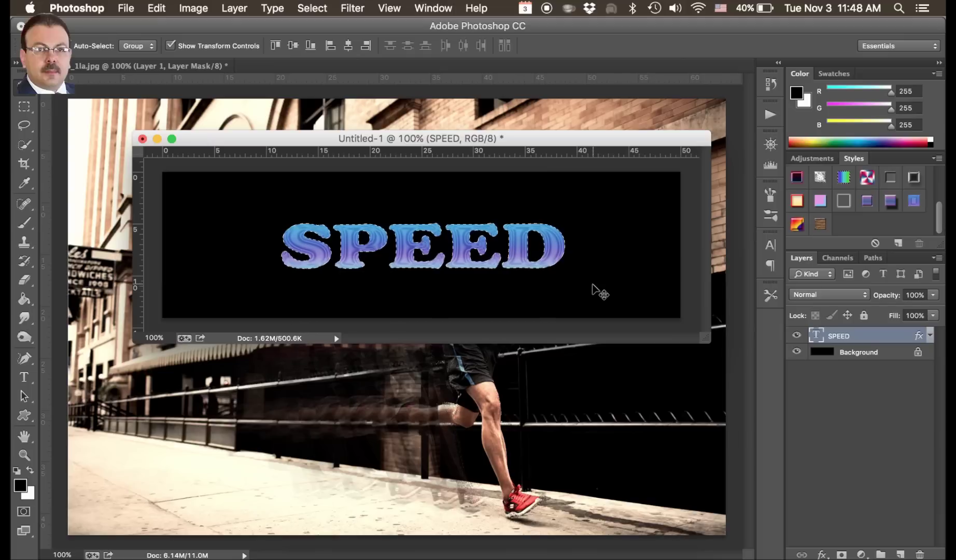
pyautogui.hotkey('ctrl', 'd')
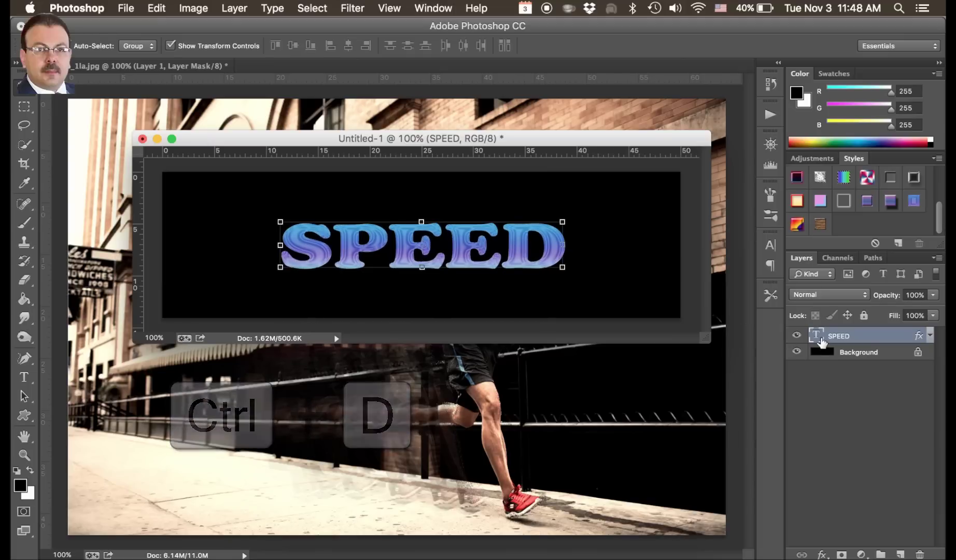
# Step: Create a SPEED copy layer, reselect the original SPEED layer, and choose the Smudge tool
pyautogui.moveTo(822, 342); pyautogui.dragTo(902, 555)
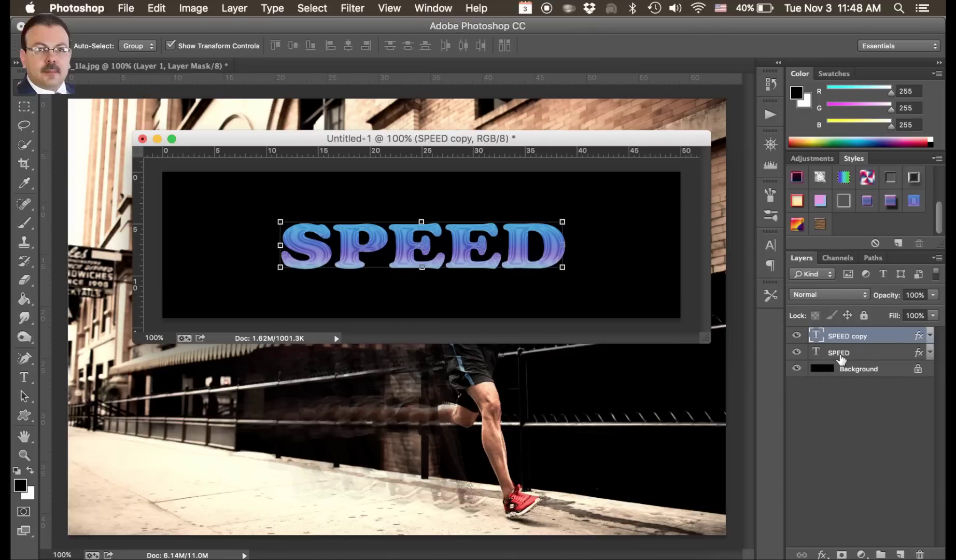
pyautogui.click(841, 356)
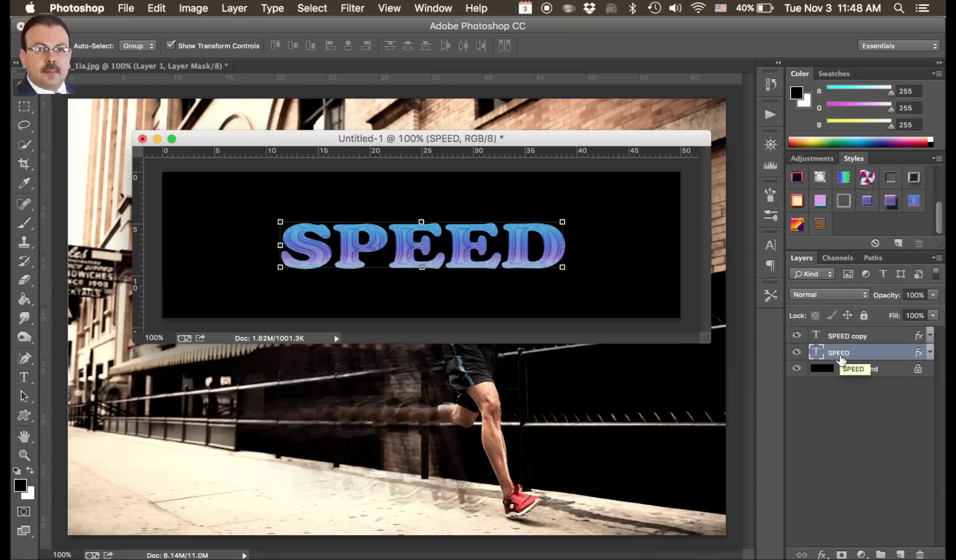
pyautogui.click(23, 318)
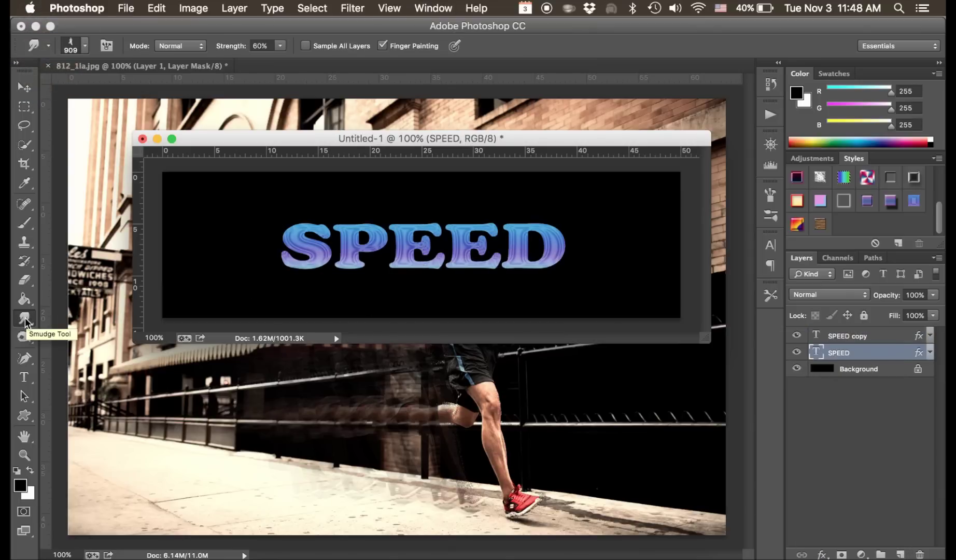
# Step: Choose the 776 px SPEED brush preset with Spacing turned off
pyautogui.click(86, 47)
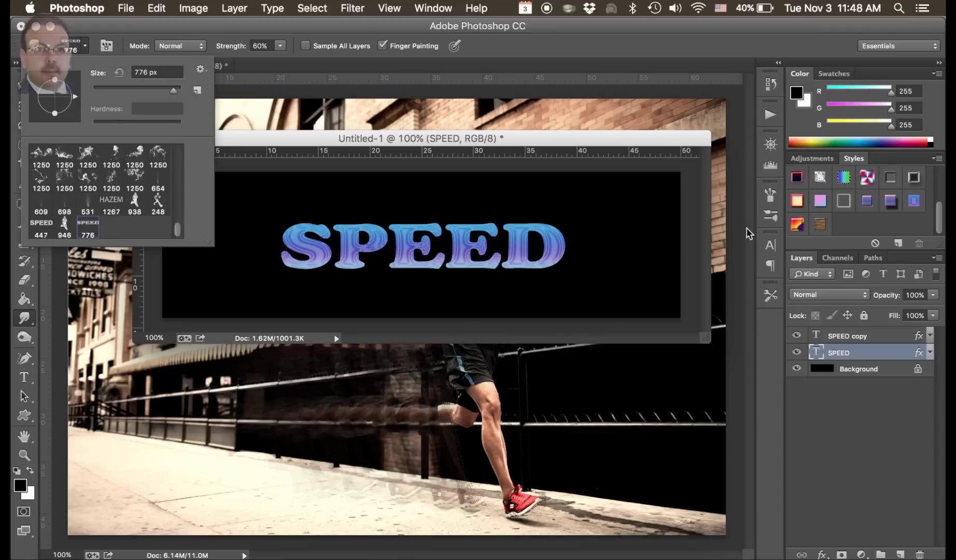
pyautogui.click(771, 196)
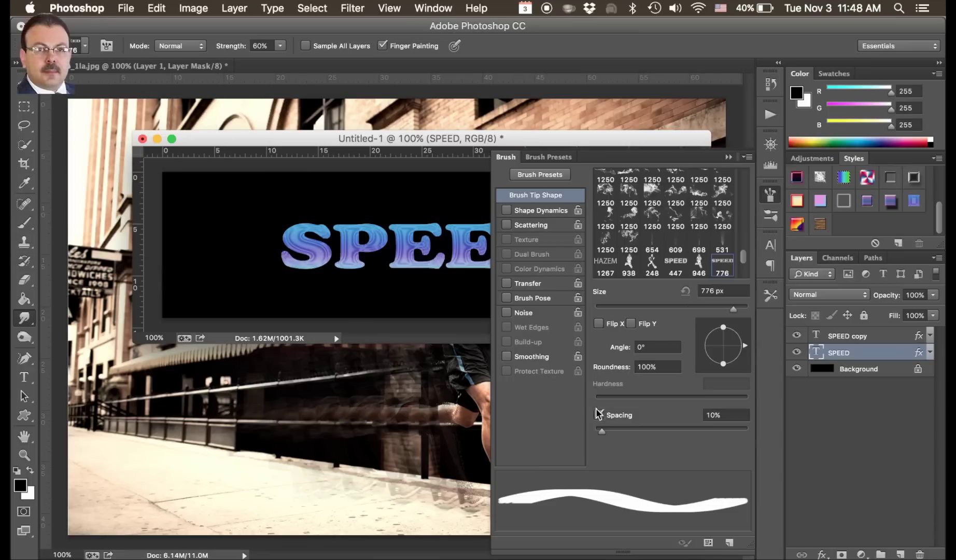
pyautogui.click(599, 414)
pyautogui.click(60, 327)
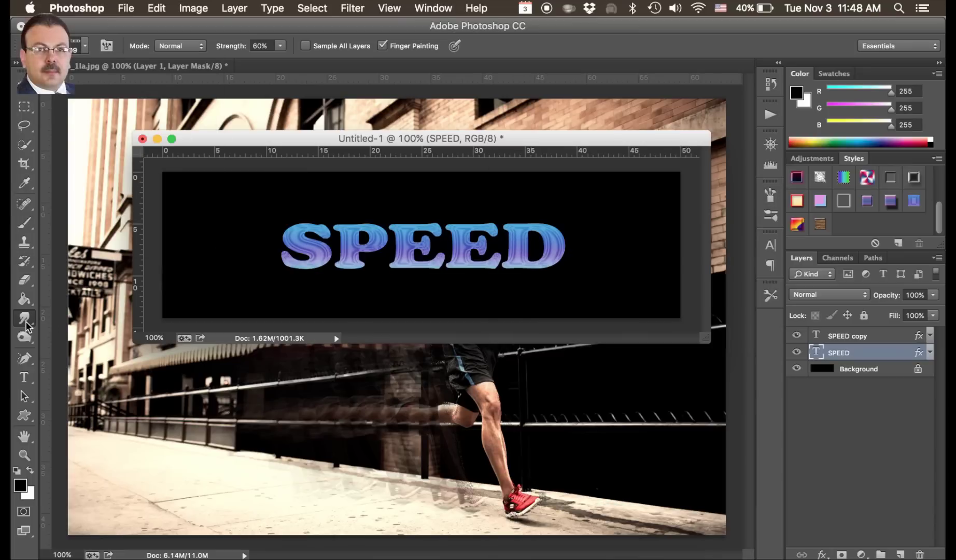
# Step: Rasterize the SPEED layer, undo a trial smudge, and load the letters' selection
pyautogui.keyDown('super'); pyautogui.click(826, 362); pyautogui.keyUp('super')
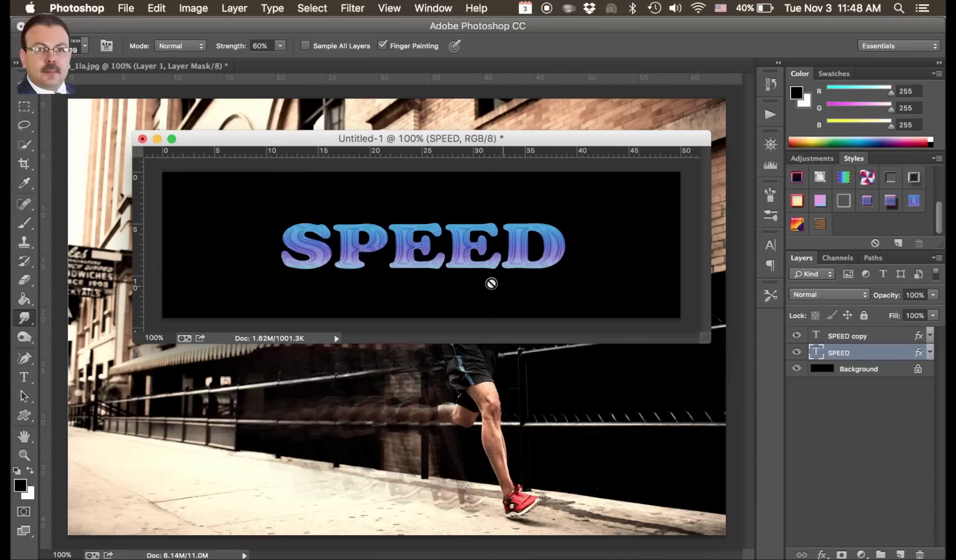
pyautogui.click(477, 254)
pyautogui.press('Return')
pyautogui.moveTo(363, 246); pyautogui.dragTo(571, 246)
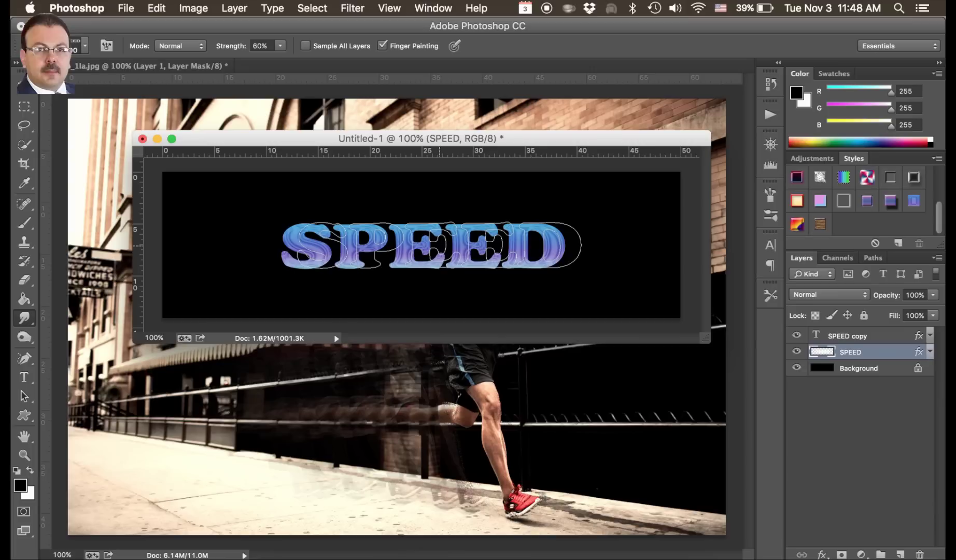
pyautogui.press('super+z')
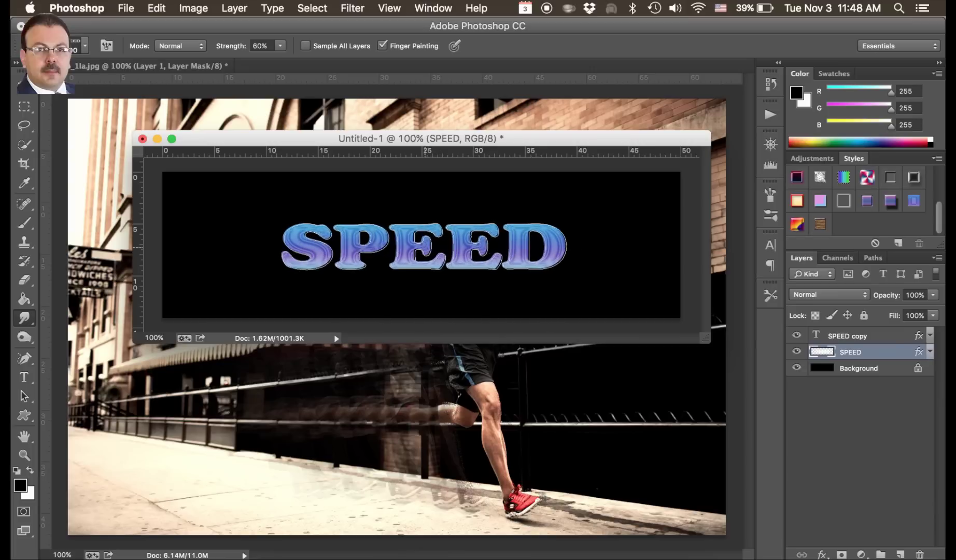
pyautogui.keyDown('super'); pyautogui.click(825, 357); pyautogui.keyUp('super')
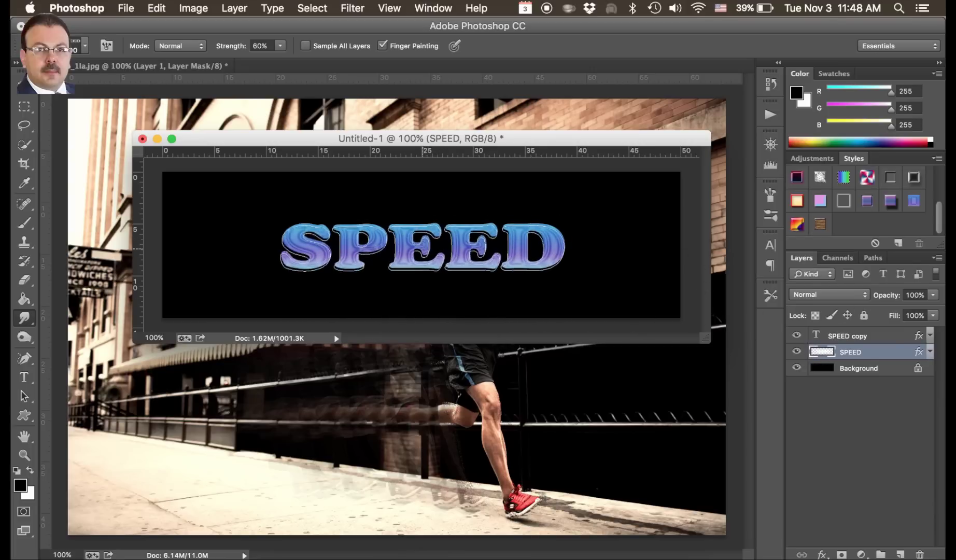